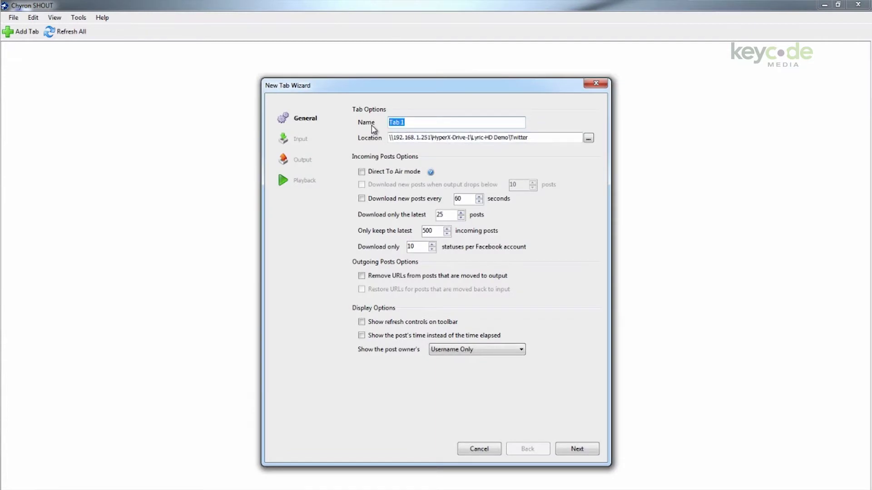
Name the new tab 'Chyron' and add a Twitter account called Olympics in Preferences > Accounts.
{"action": "type", "text": "Chyron"}
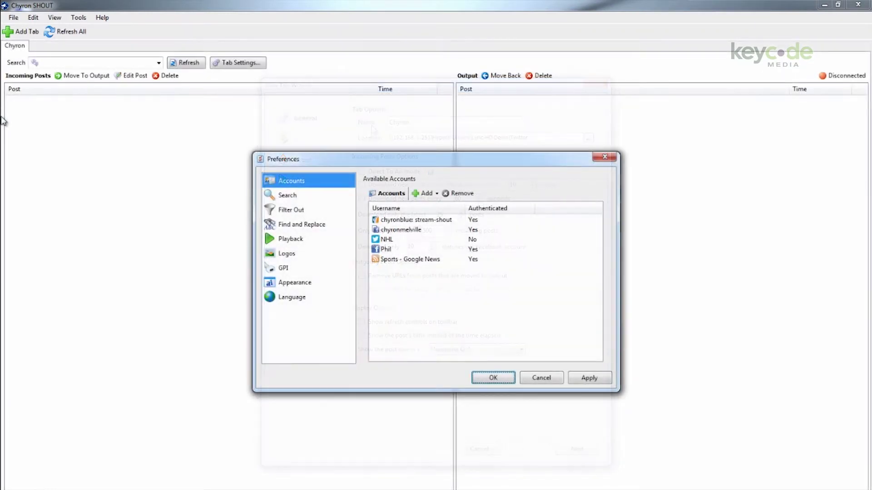
{"action": "left_click", "coordinate": [424, 194]}
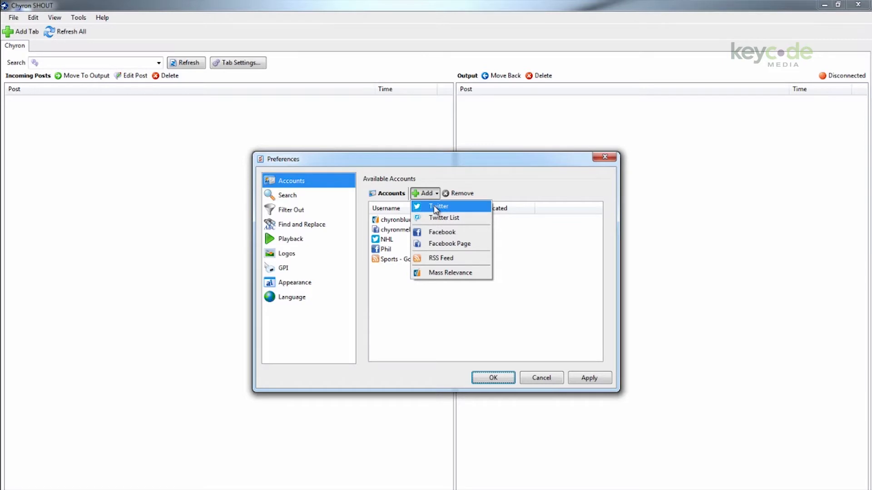
{"action": "left_click", "coordinate": [435, 208]}
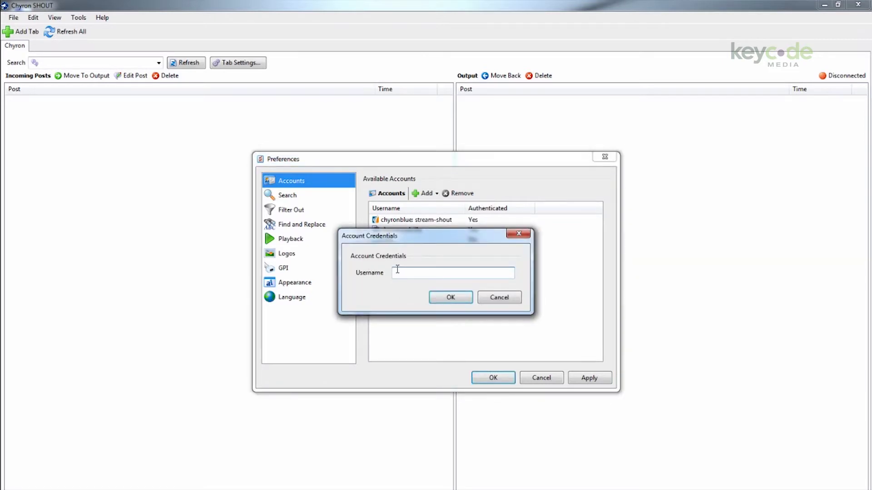
{"action": "type", "text": "Olympics"}
{"action": "left_click", "coordinate": [449, 297]}
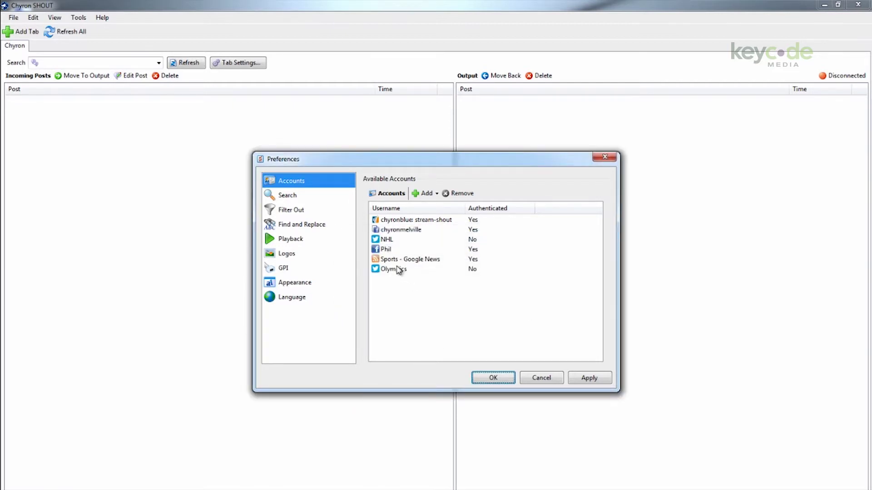
Set the Moderator logo to the Chyron image file, then show the GPI serial settings.
{"action": "left_click", "coordinate": [293, 200]}
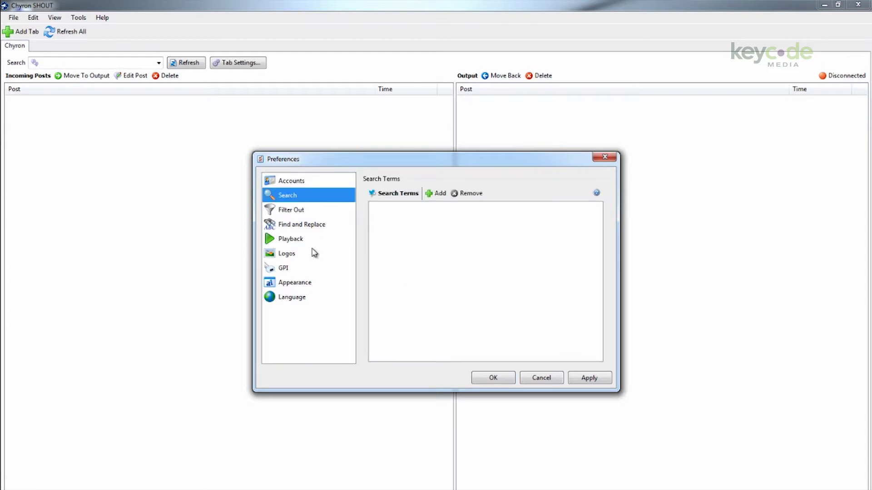
{"action": "left_click", "coordinate": [283, 253]}
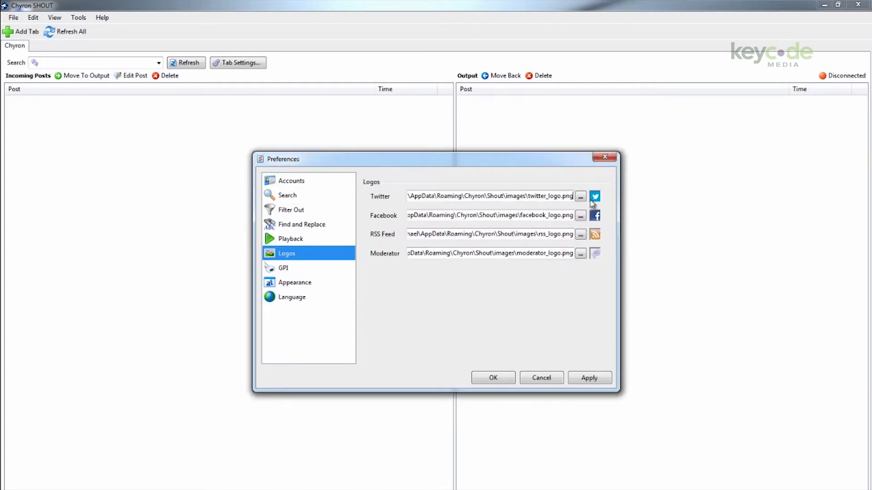
{"action": "mouse_move", "coordinate": [593, 201]}
{"action": "mouse_move", "coordinate": [595, 240]}
{"action": "left_click", "coordinate": [581, 254]}
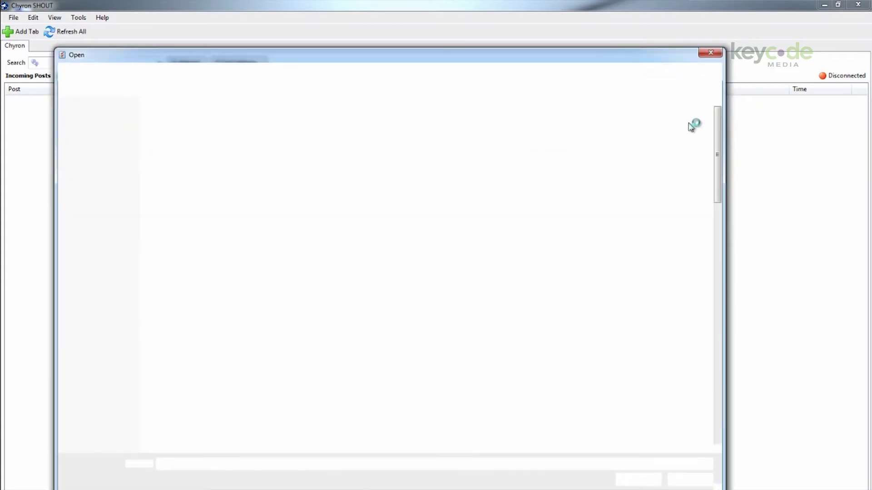
{"action": "left_click", "coordinate": [287, 129]}
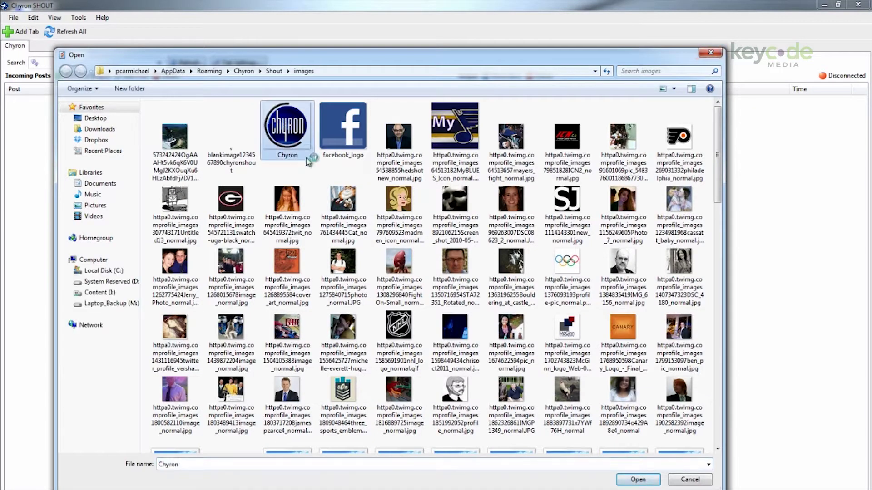
{"action": "left_click", "coordinate": [636, 480]}
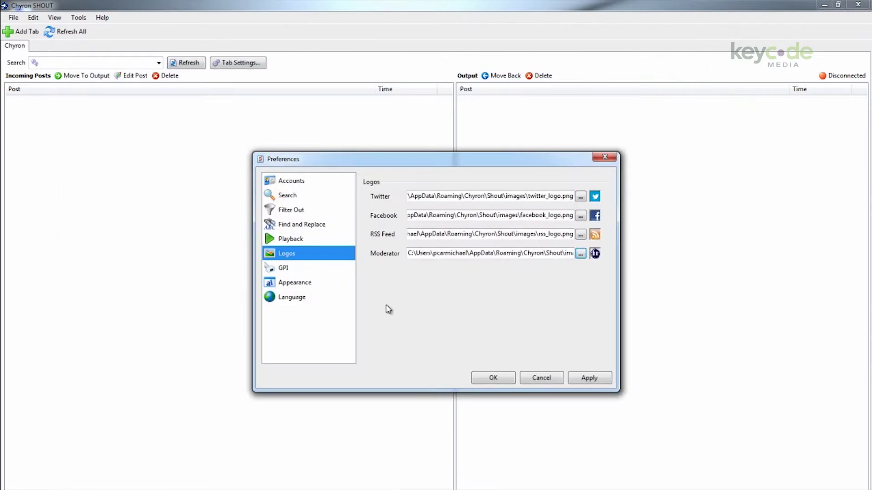
{"action": "left_click", "coordinate": [272, 269]}
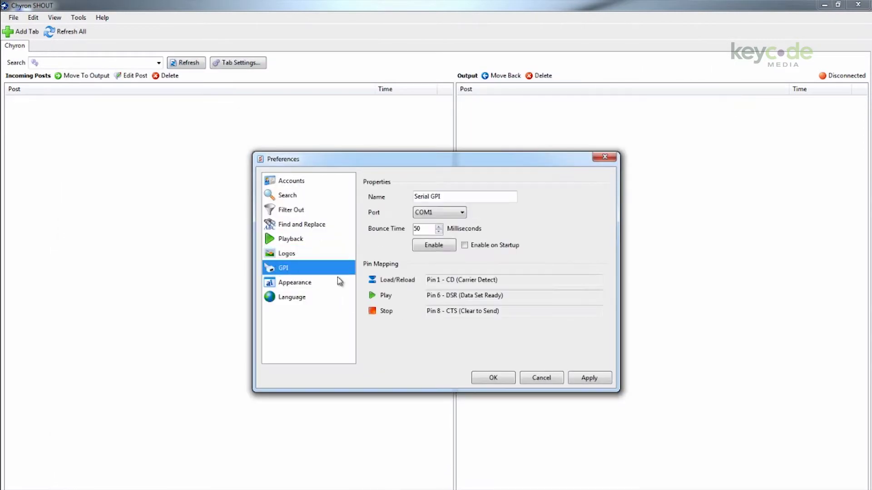
Keep black as the Input List text colour and switch the interface language to Deutsch.
{"action": "left_click", "coordinate": [297, 283]}
{"action": "left_click", "coordinate": [429, 206]}
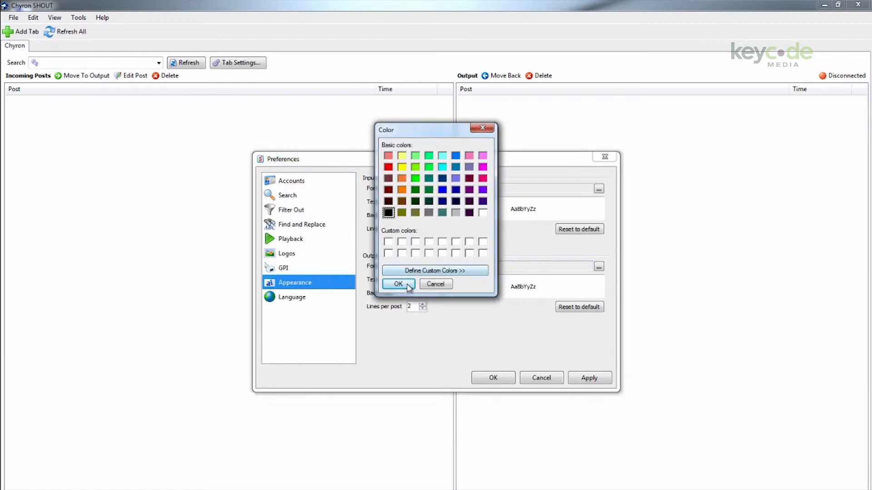
{"action": "left_click", "coordinate": [398, 283]}
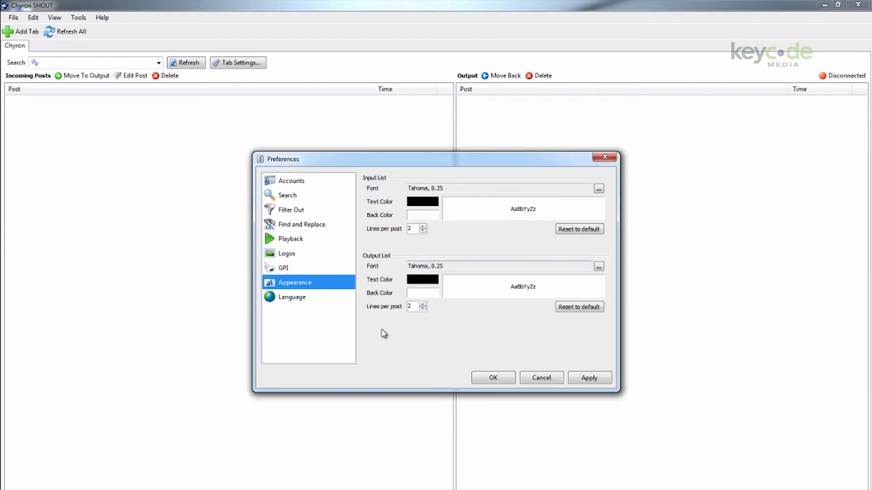
{"action": "left_click", "coordinate": [290, 300]}
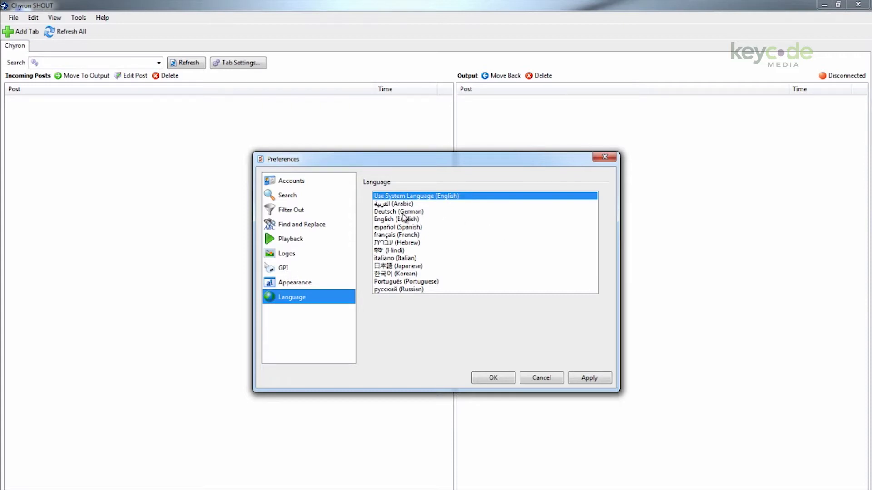
{"action": "left_click", "coordinate": [399, 212]}
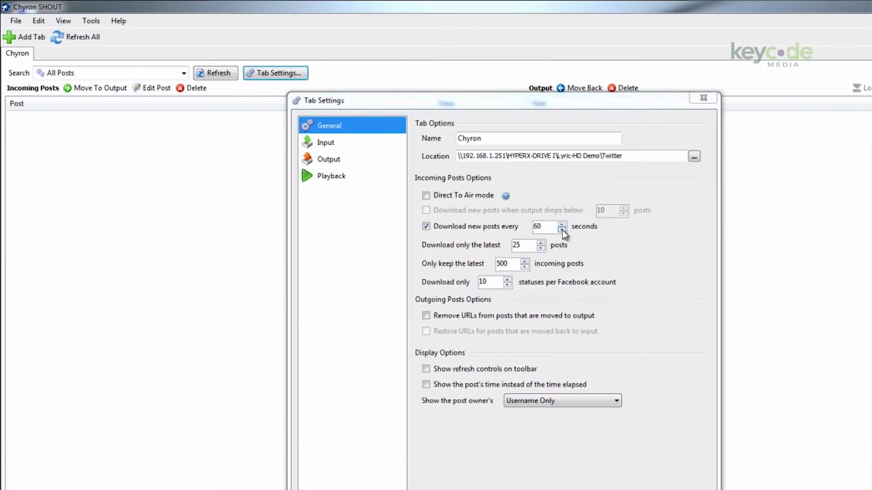
Download new posts every 60 seconds and only 3 statuses per Facebook account.
{"action": "left_click", "coordinate": [563, 229]}
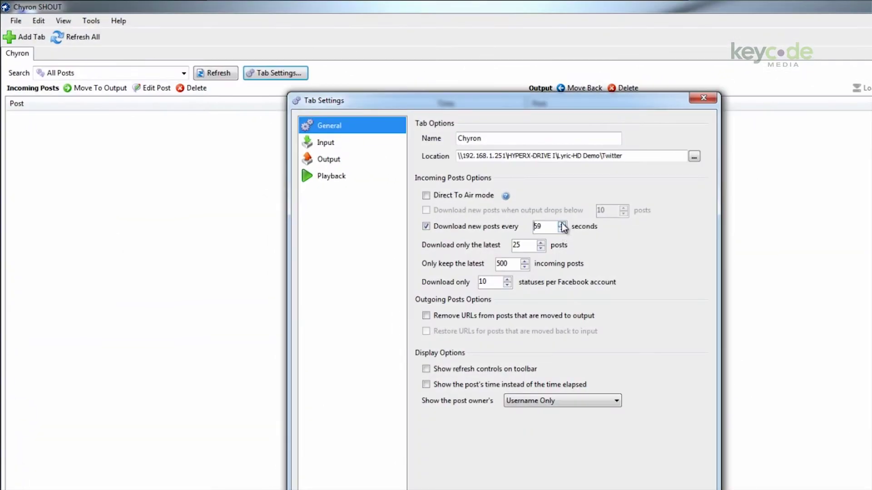
{"action": "left_click", "coordinate": [562, 224]}
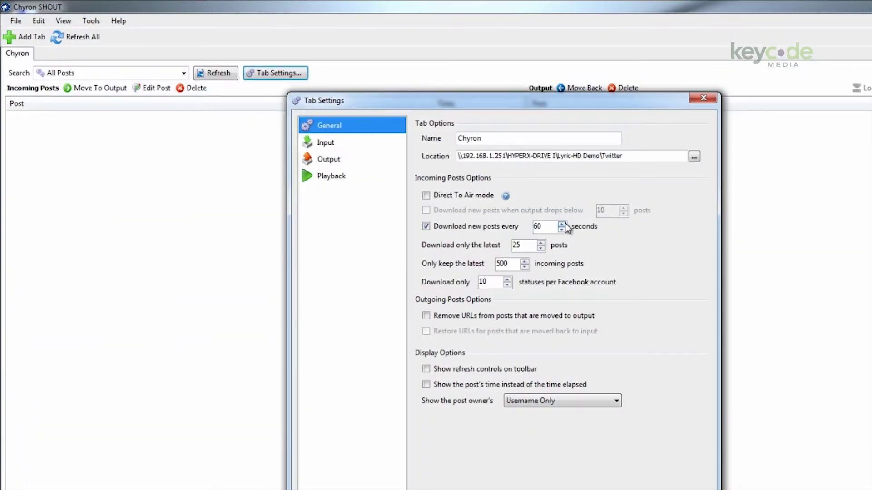
{"action": "left_click", "coordinate": [507, 285]}
{"action": "left_click", "coordinate": [507, 286]}
{"action": "left_click", "coordinate": [507, 285]}
{"action": "left_click", "coordinate": [507, 285]}
{"action": "left_click", "coordinate": [507, 285]}
{"action": "left_click", "coordinate": [507, 285]}
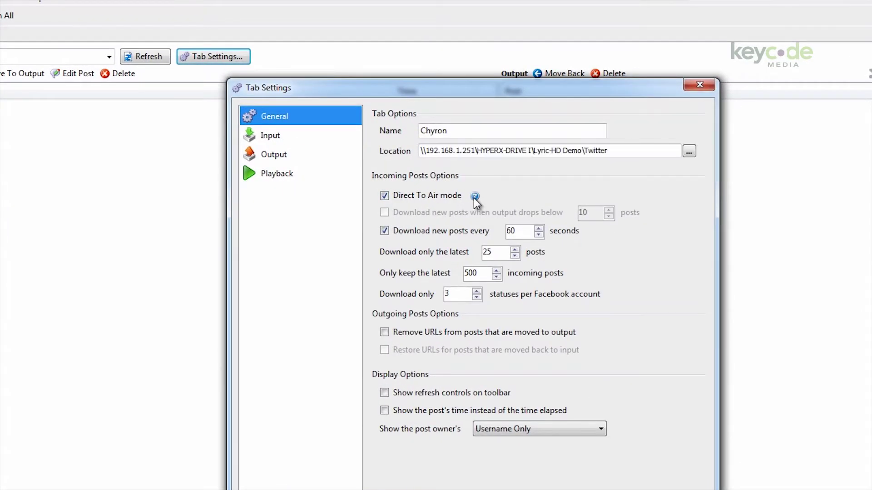
{"action": "mouse_move", "coordinate": [474, 196]}
Include the first account, the second Facebook account, NHL and Olympics as the tab's input accounts.
{"action": "left_click", "coordinate": [270, 137]}
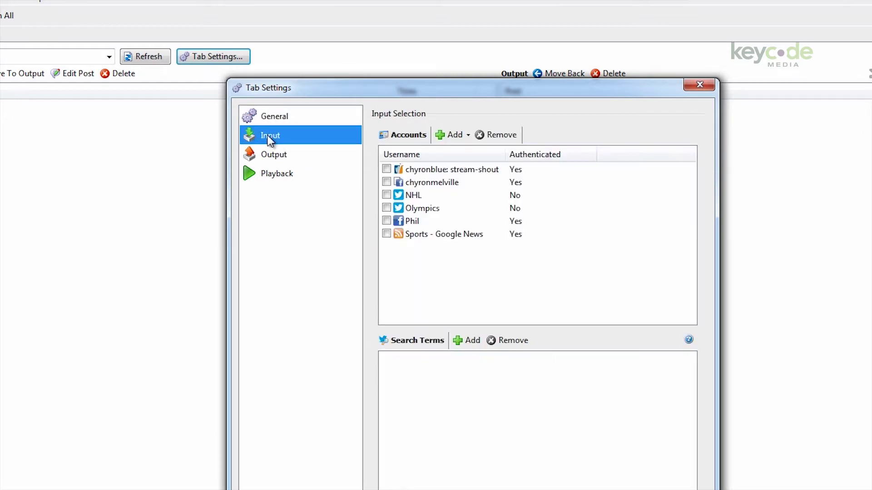
{"action": "left_click", "coordinate": [387, 196]}
{"action": "left_click", "coordinate": [387, 182]}
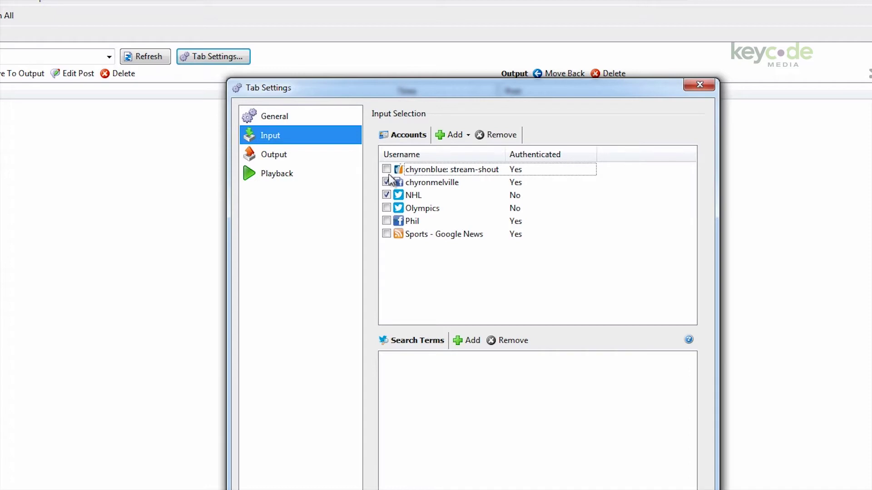
{"action": "left_click", "coordinate": [386, 169]}
{"action": "left_click", "coordinate": [386, 208]}
Keep the output Scene Type on Page, add Image and Logo columns, and send output images to Avatars.
{"action": "left_click", "coordinate": [273, 157]}
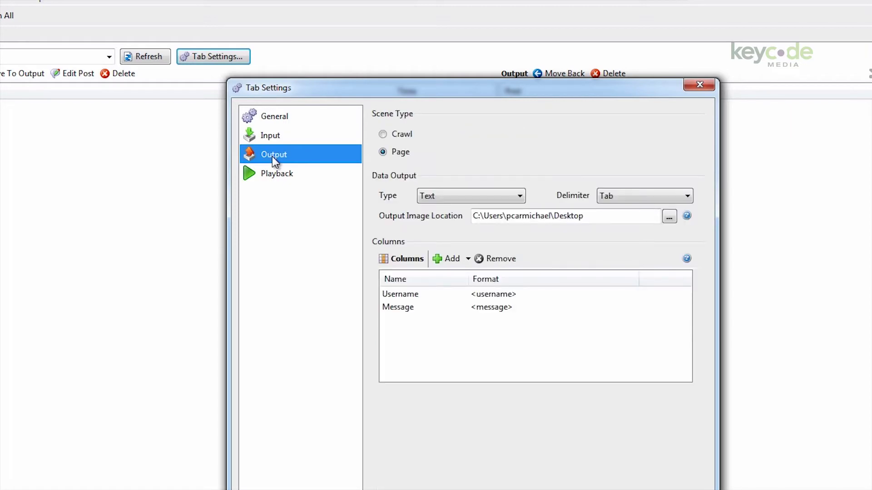
{"action": "left_click", "coordinate": [404, 135]}
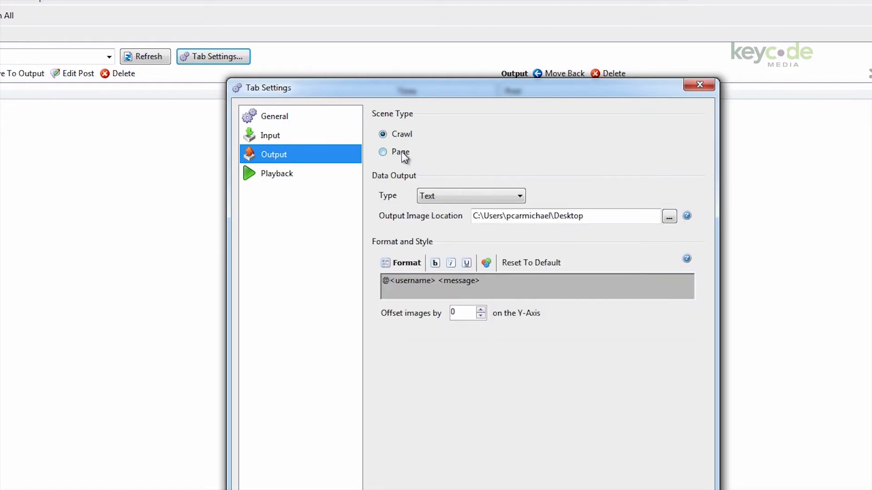
{"action": "left_click", "coordinate": [403, 154]}
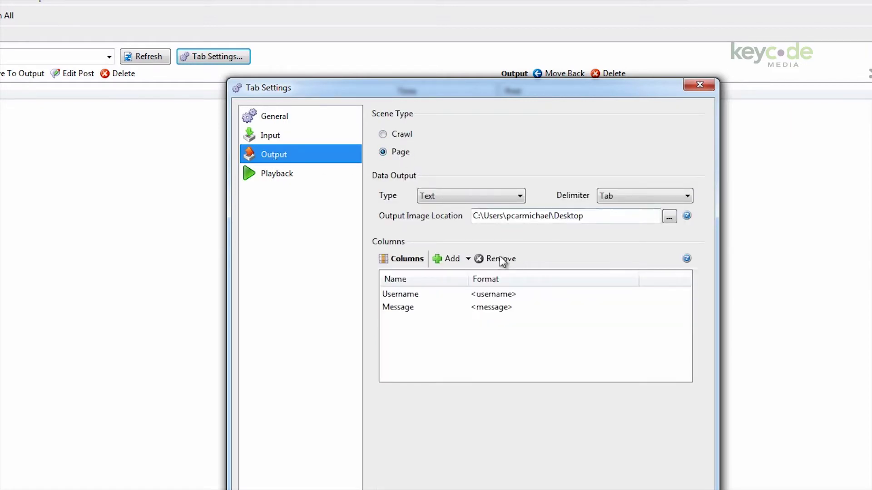
{"action": "left_click", "coordinate": [450, 259]}
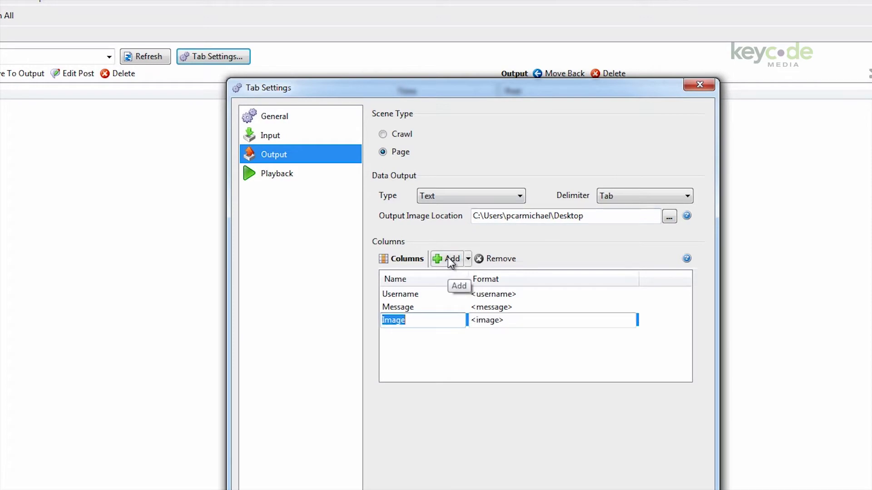
{"action": "left_click", "coordinate": [451, 260]}
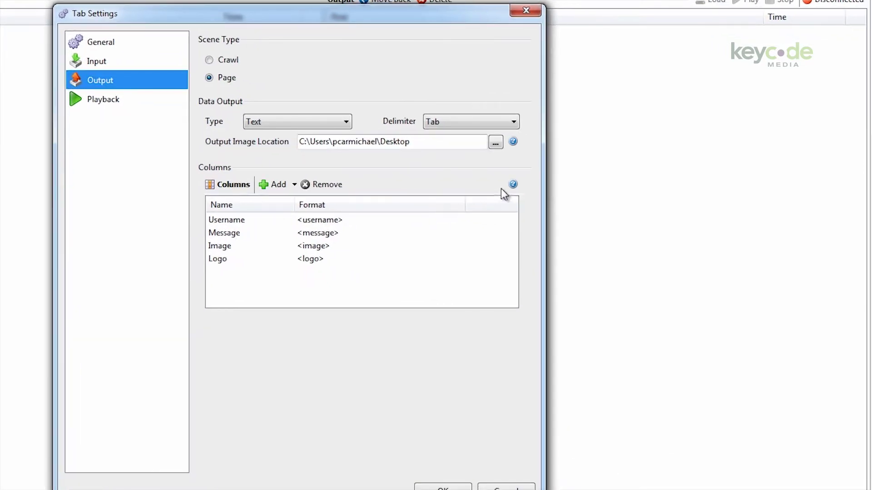
{"action": "mouse_move", "coordinate": [513, 186]}
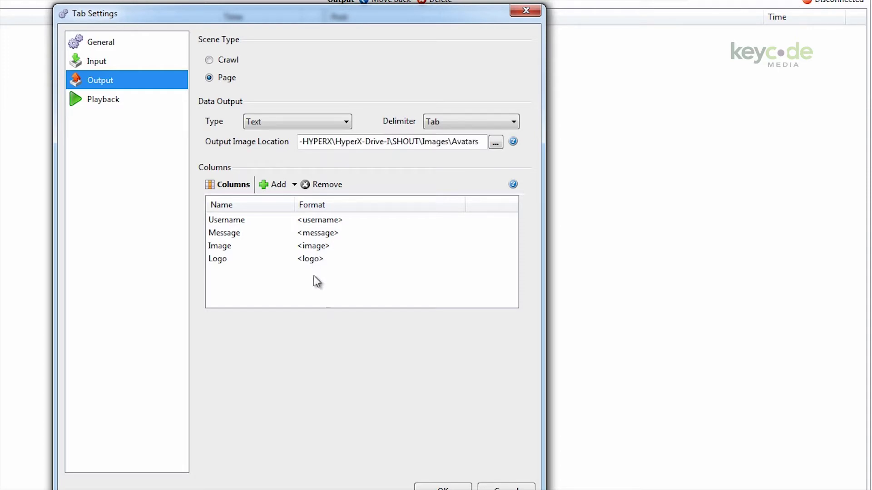
Set playback to a Lyric device at 192.1.168.251, scene Id 27, message directory I:\Lyric-HD Demo\Messages.
{"action": "left_click", "coordinate": [99, 99]}
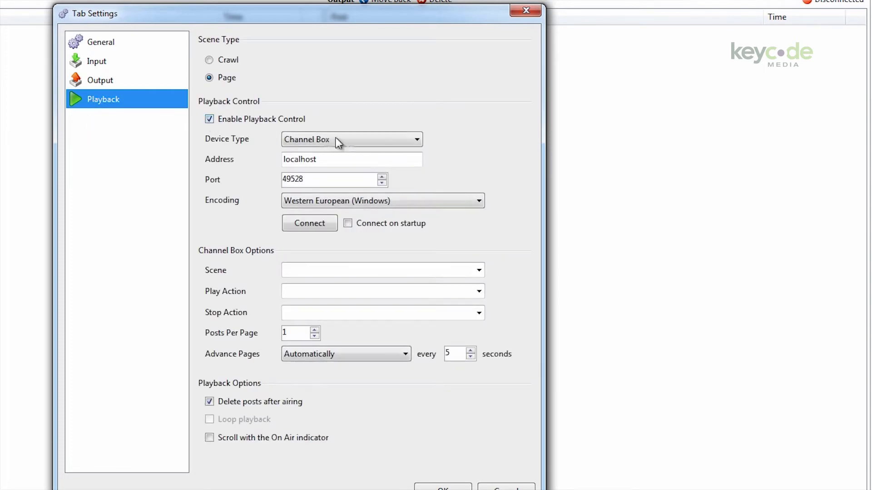
{"action": "left_click", "coordinate": [415, 140]}
{"action": "left_click", "coordinate": [382, 163]}
{"action": "type", "text": "192.1.1"}
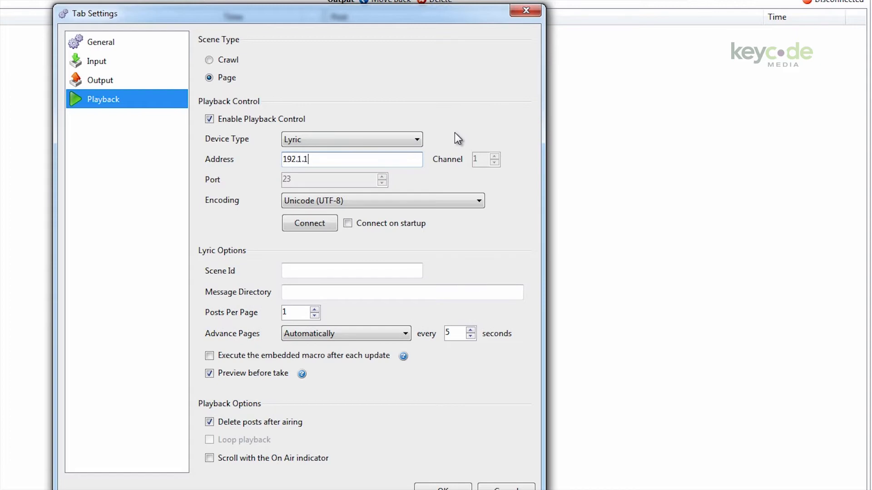
{"action": "type", "text": "68.251"}
{"action": "left_click", "coordinate": [292, 273]}
{"action": "type", "text": "27"}
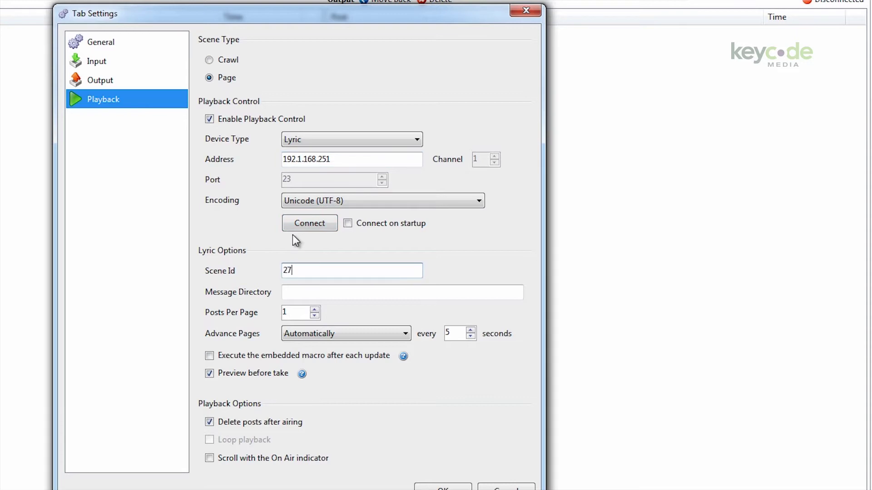
{"action": "left_click", "coordinate": [294, 295]}
{"action": "type", "text": "I:\\Lyric-HD Demo\\Messages"}
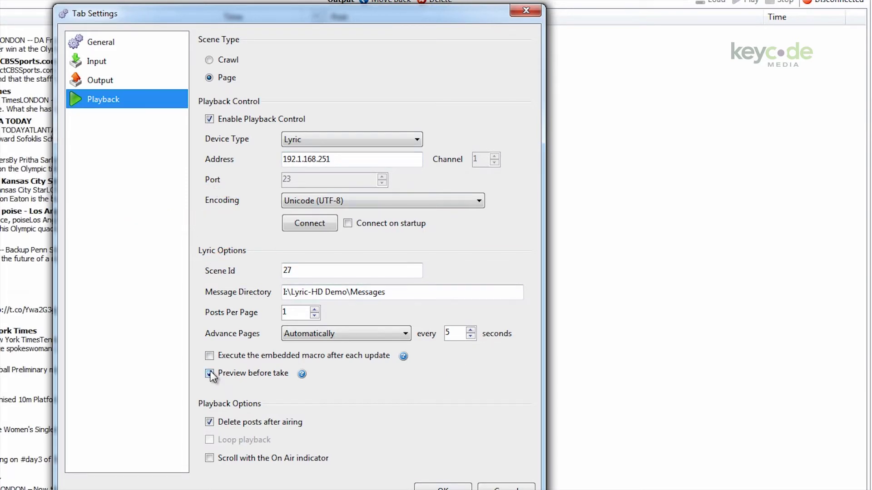
Set pages to advance automatically and apply the playback settings.
{"action": "mouse_move", "coordinate": [303, 375]}
{"action": "left_click", "coordinate": [407, 336]}
{"action": "left_click", "coordinate": [352, 354]}
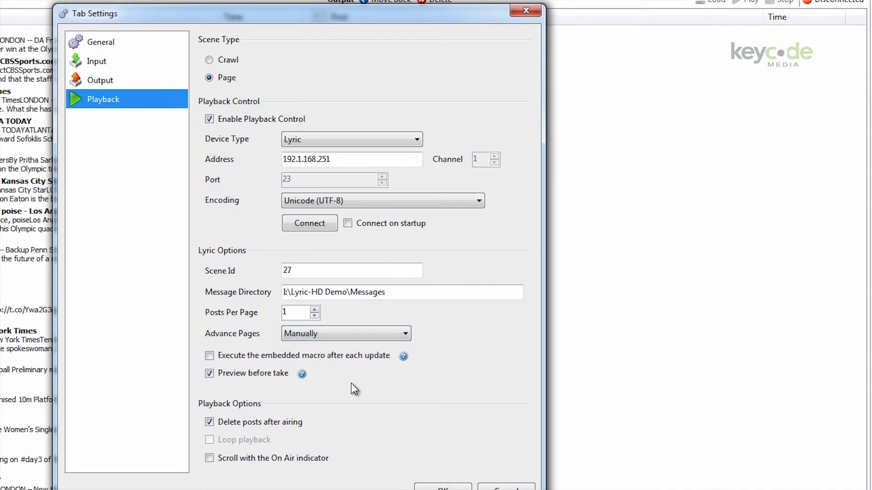
{"action": "left_click", "coordinate": [405, 334]}
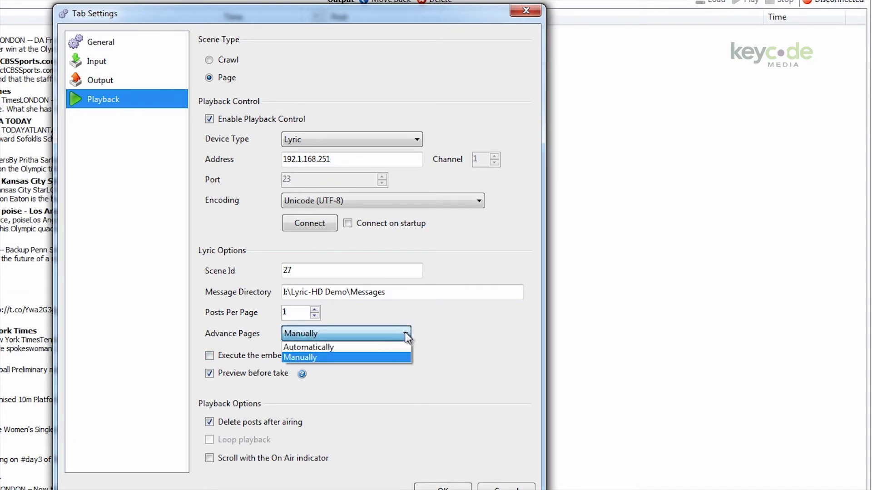
{"action": "left_click", "coordinate": [363, 352]}
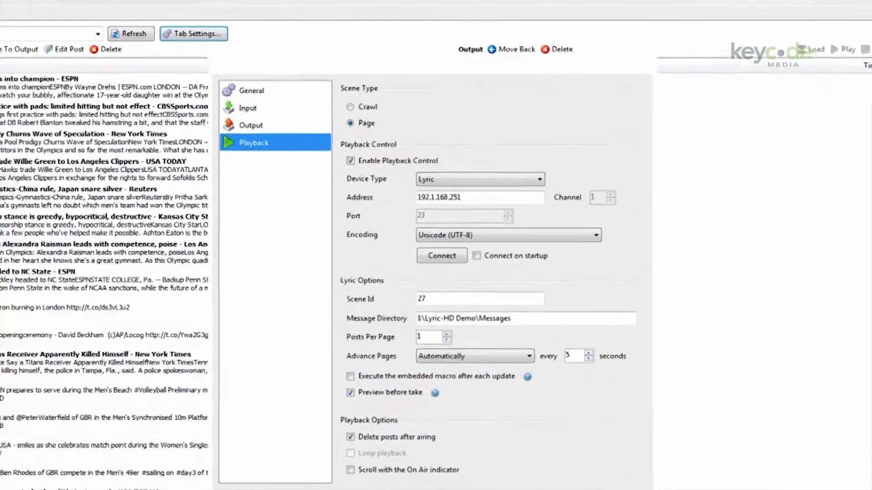
{"action": "key", "text": "Return"}
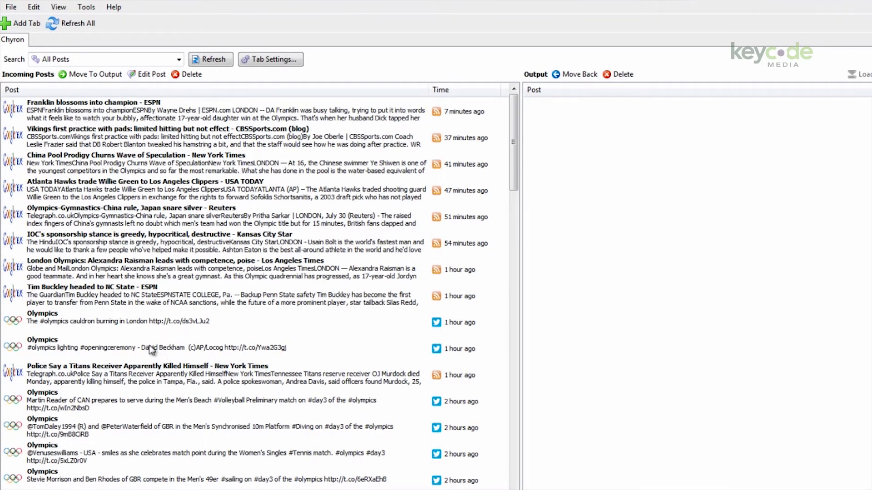
Drag the Olympics post about the London cauldron from Incoming Posts into the Output list.
{"action": "left_click", "coordinate": [80, 326]}
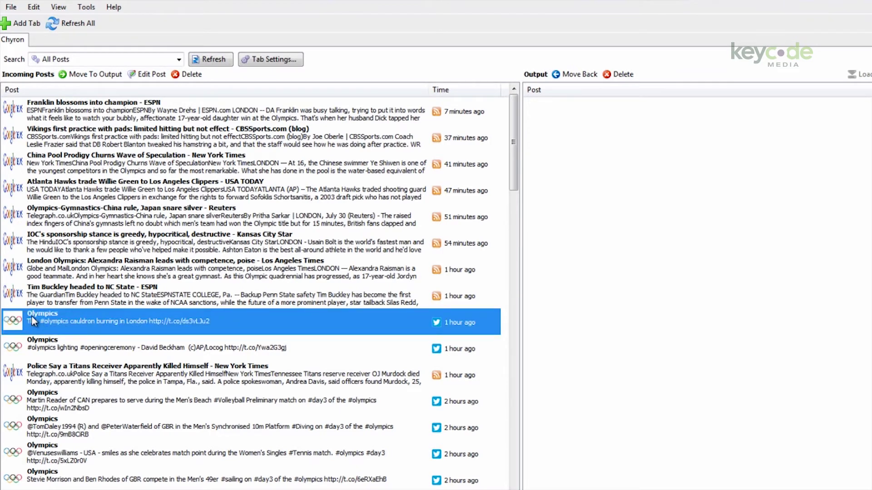
{"action": "left_click_drag", "start_coordinate": [394, 318], "coordinate": [640, 272]}
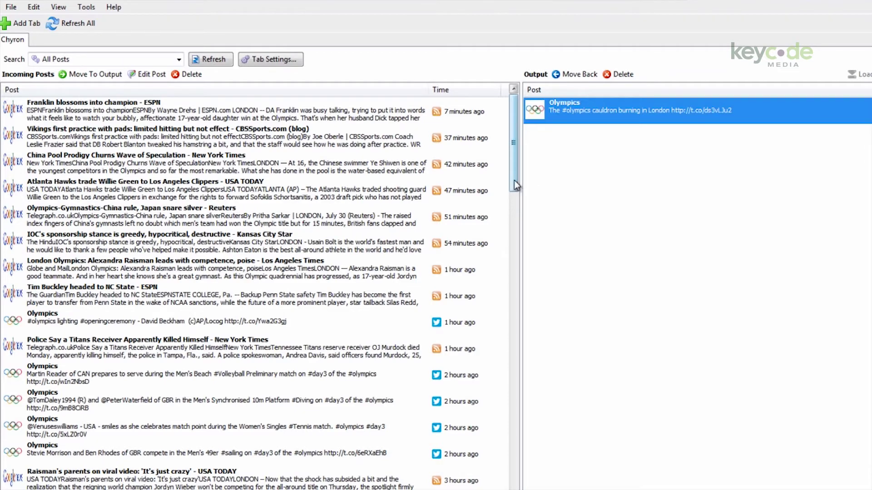
{"action": "left_click_drag", "start_coordinate": [514, 181], "coordinate": [519, 241]}
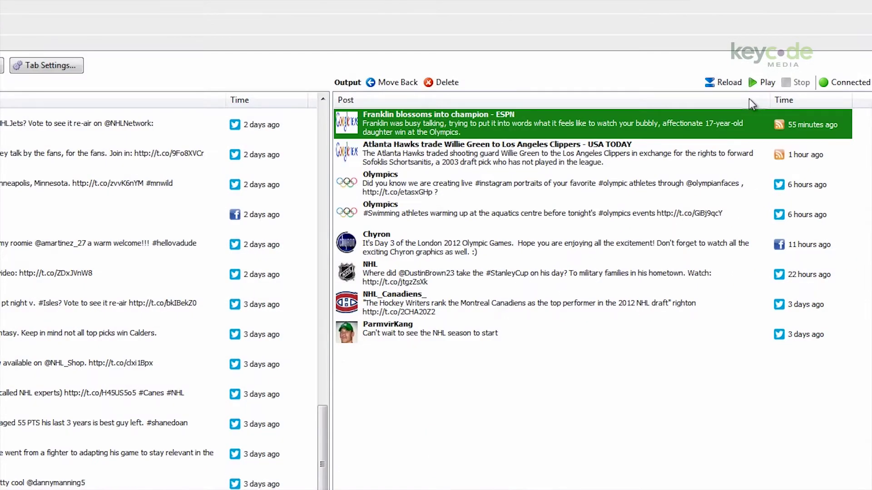
Start playing the queued Output posts, beginning with the Franklin ESPN post.
{"action": "left_click", "coordinate": [760, 83]}
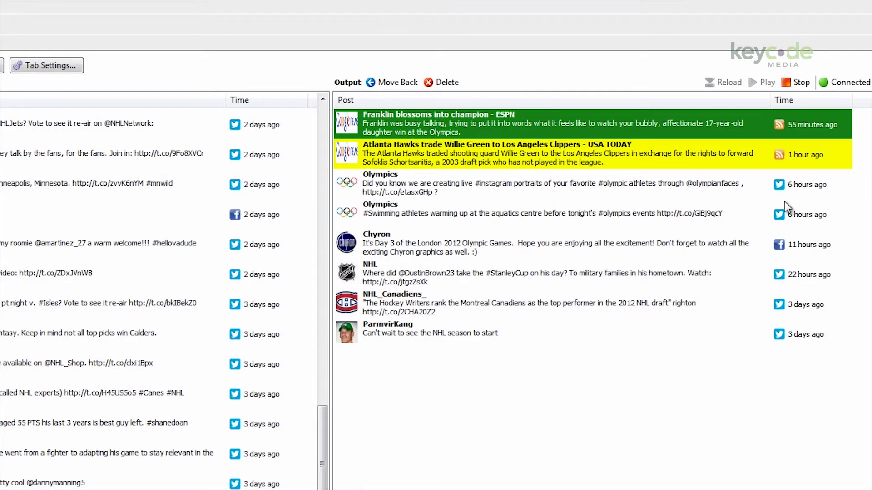